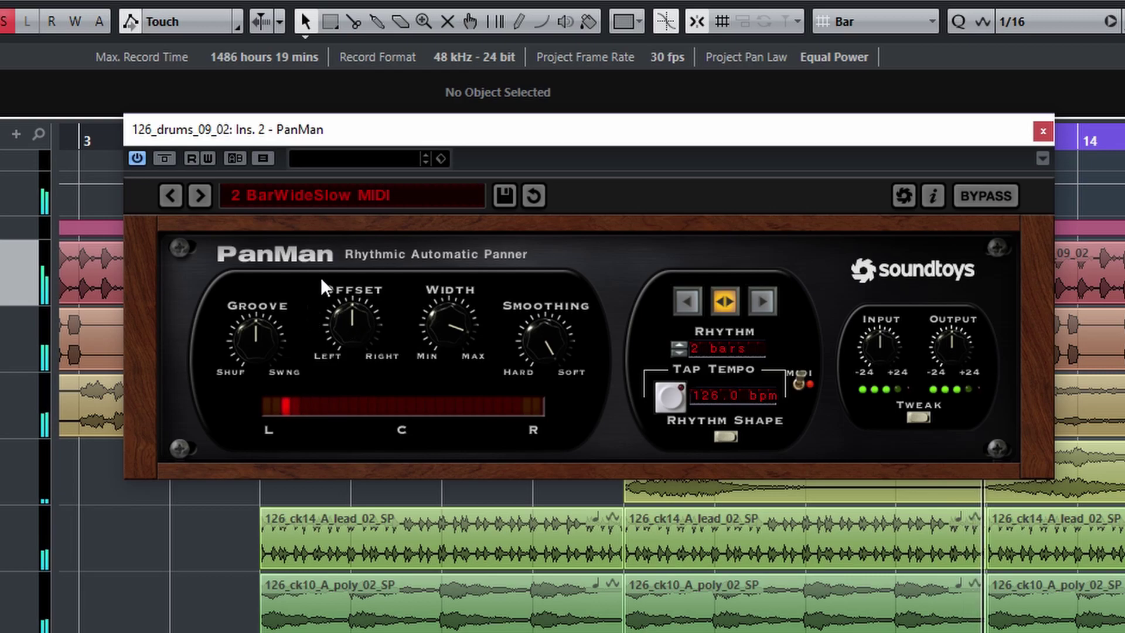
Reduce PanMan's Width to a low setting and bring Smoothing to its midpoint
{"action": "left_click_drag", "start_coordinate": [451, 324], "coordinate": [425, 382]}
{"action": "left_click_drag", "start_coordinate": [546, 333], "coordinate": [536, 381]}
{"action": "left_click_drag", "start_coordinate": [545, 341], "coordinate": [532, 424]}
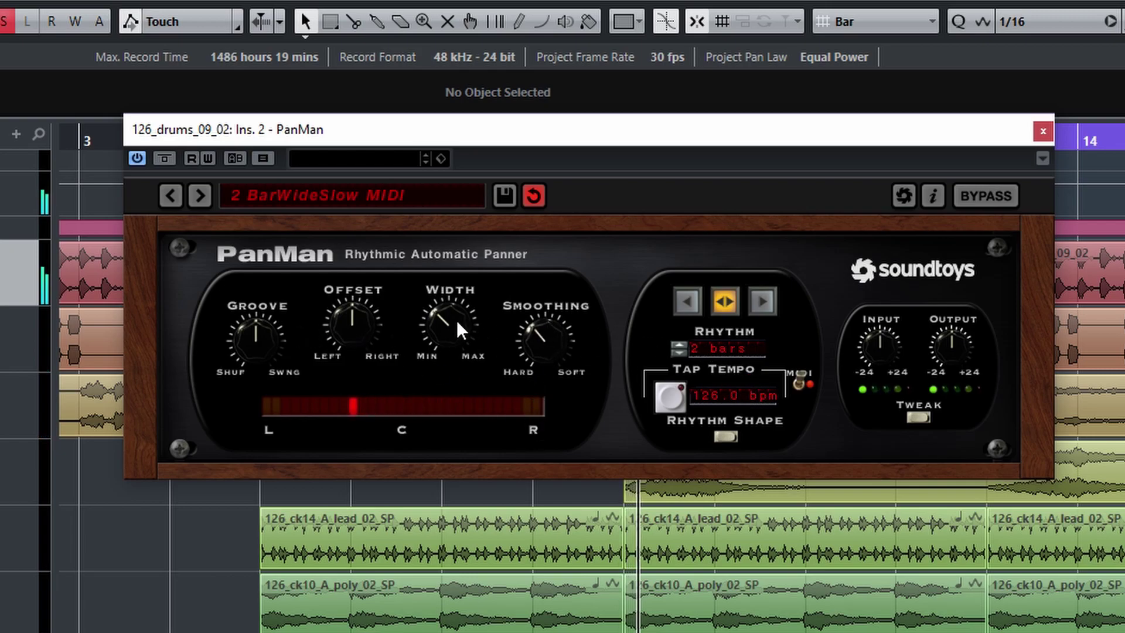
{"action": "left_click_drag", "start_coordinate": [456, 320], "coordinate": [444, 341]}
{"action": "left_click_drag", "start_coordinate": [550, 347], "coordinate": [571, 336]}
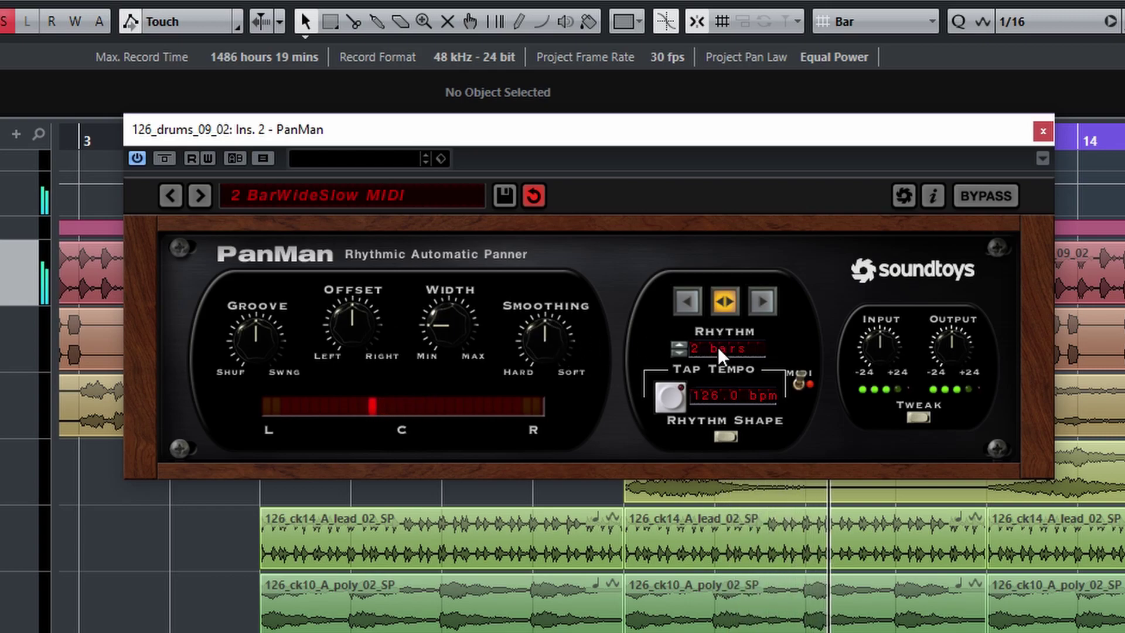
Switch the panning mode from Rhythm Shape to LFO with a faster Rate and maximum Width
{"action": "left_click", "coordinate": [719, 429]}
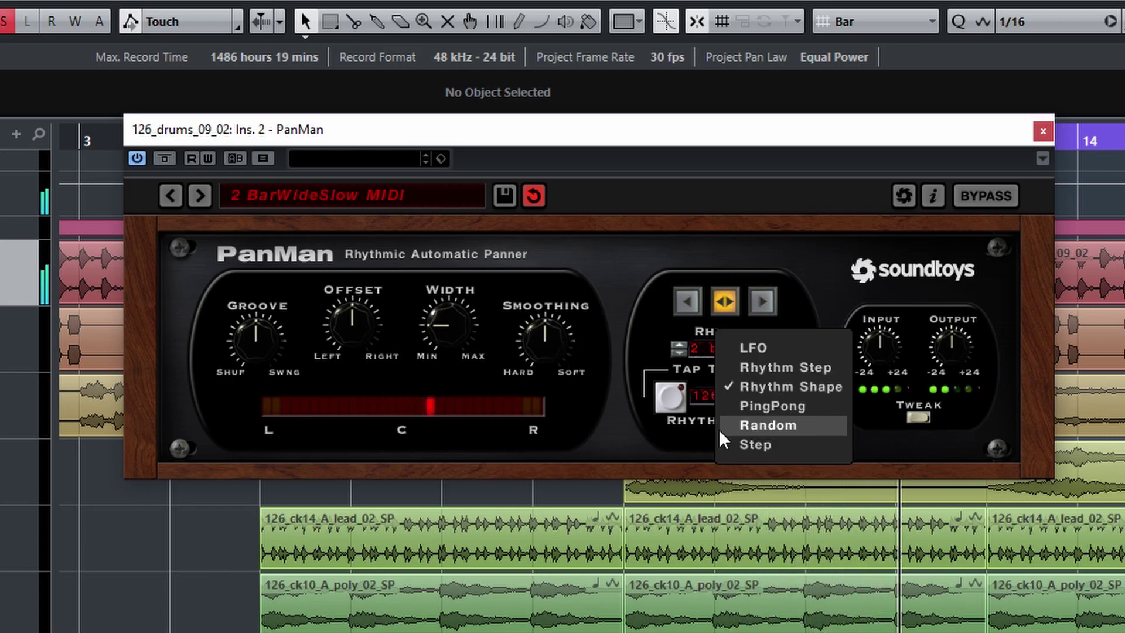
{"action": "left_click", "coordinate": [768, 347]}
{"action": "left_click_drag", "start_coordinate": [719, 343], "coordinate": [712, 387]}
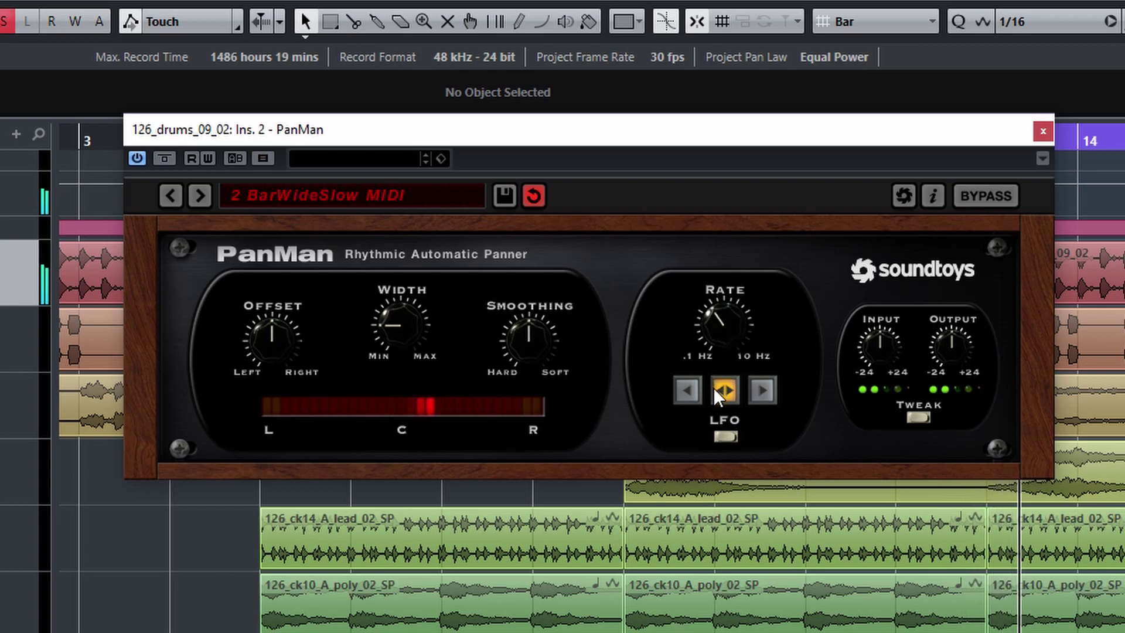
{"action": "left_click_drag", "start_coordinate": [719, 342], "coordinate": [729, 265]}
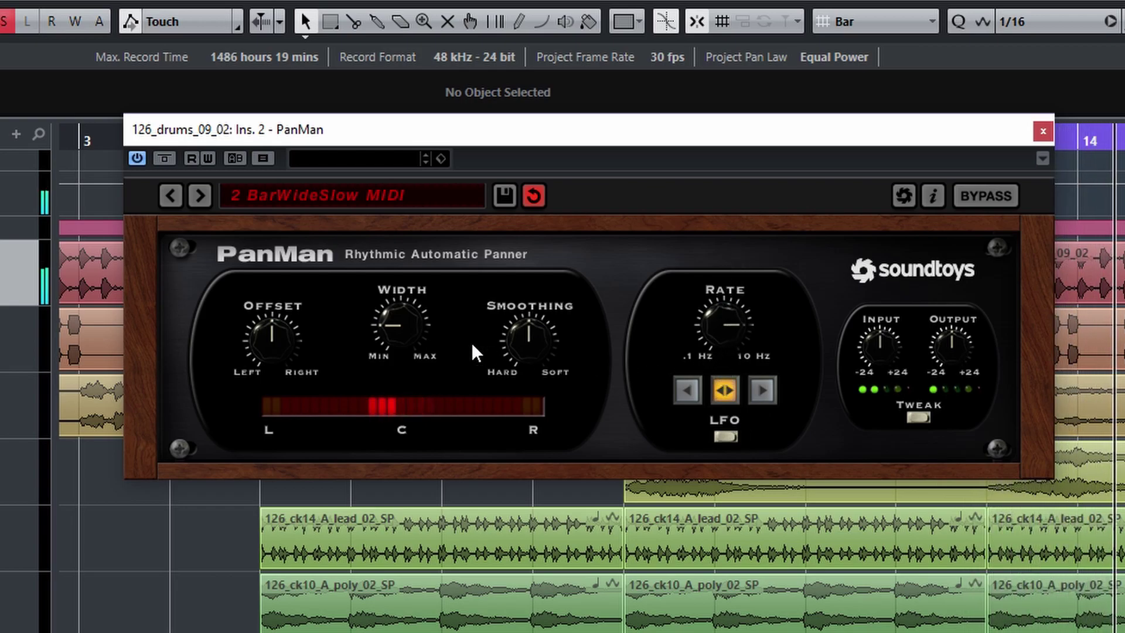
{"action": "left_click_drag", "start_coordinate": [406, 322], "coordinate": [437, 226]}
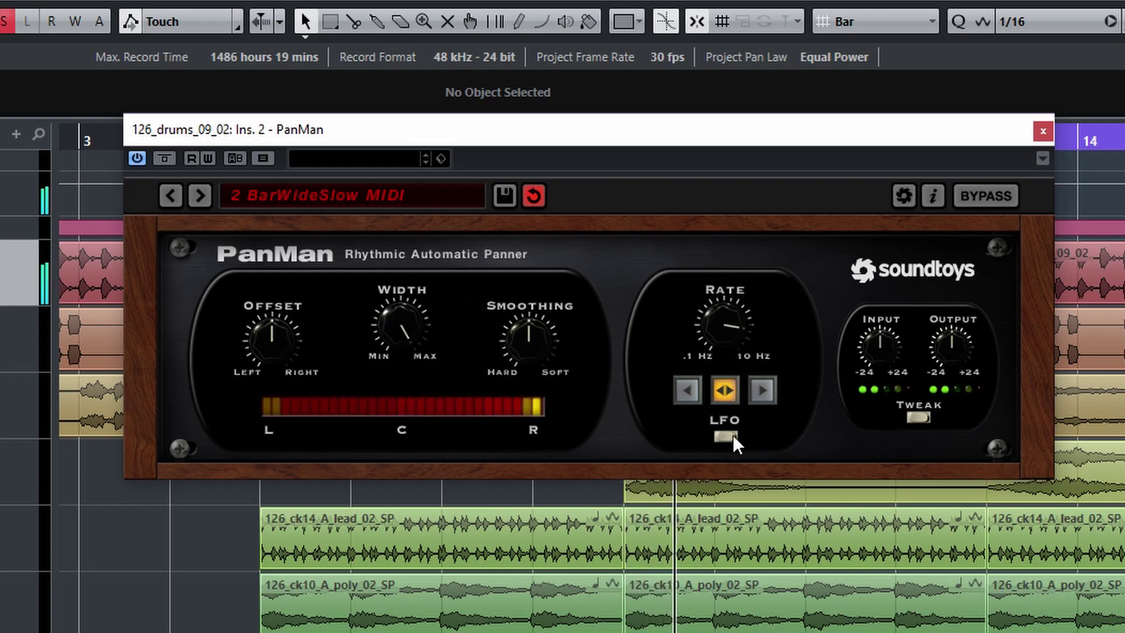
Show the tweak section, audition the Crunch analog style with a raised Input level, and set the style to Clean
{"action": "left_click", "coordinate": [918, 416]}
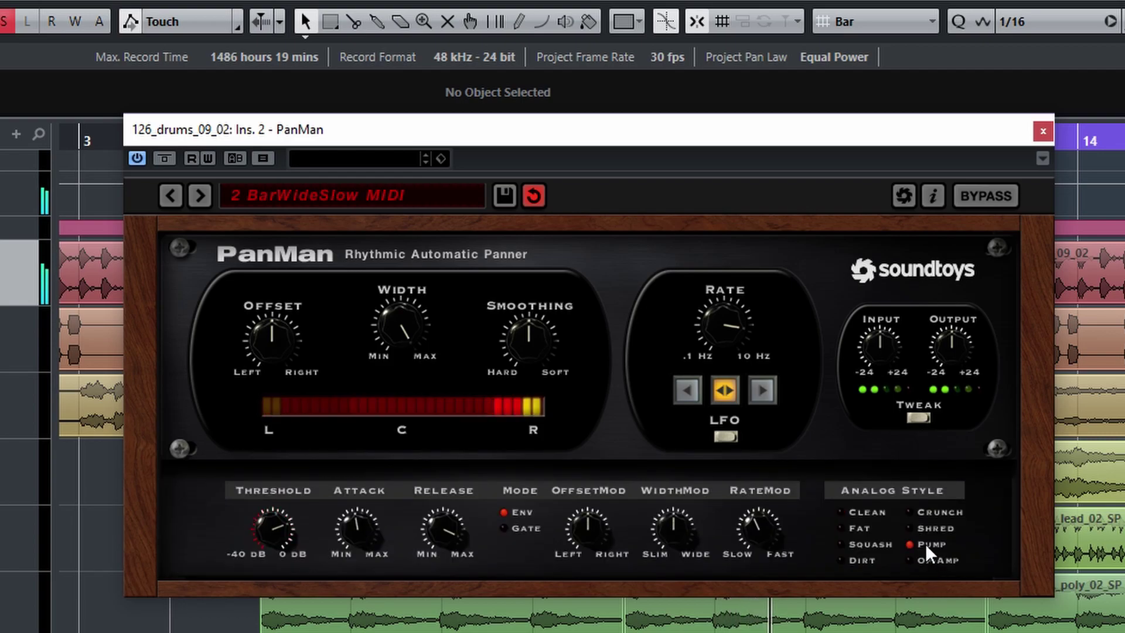
{"action": "left_click", "coordinate": [936, 514]}
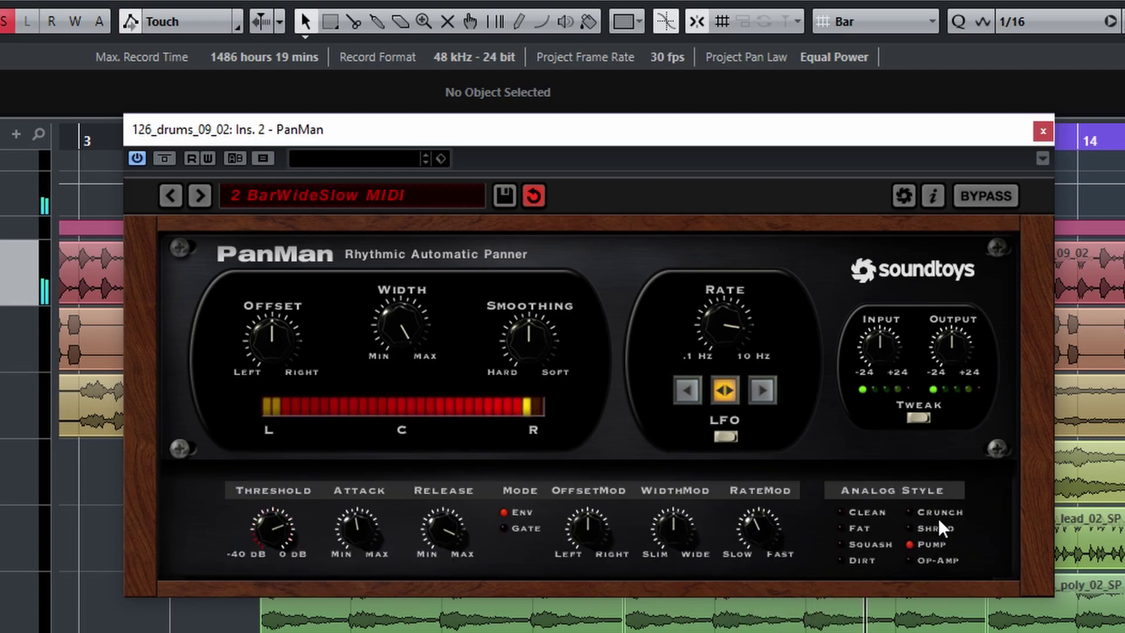
{"action": "left_click_drag", "start_coordinate": [871, 367], "coordinate": [883, 329]}
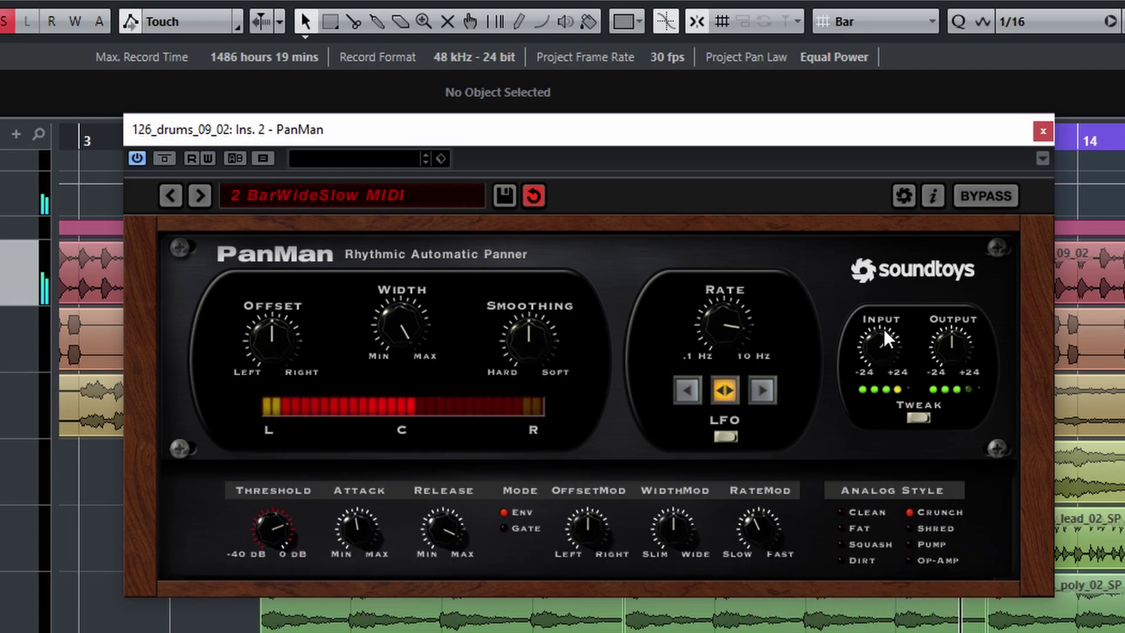
{"action": "left_click", "coordinate": [873, 513]}
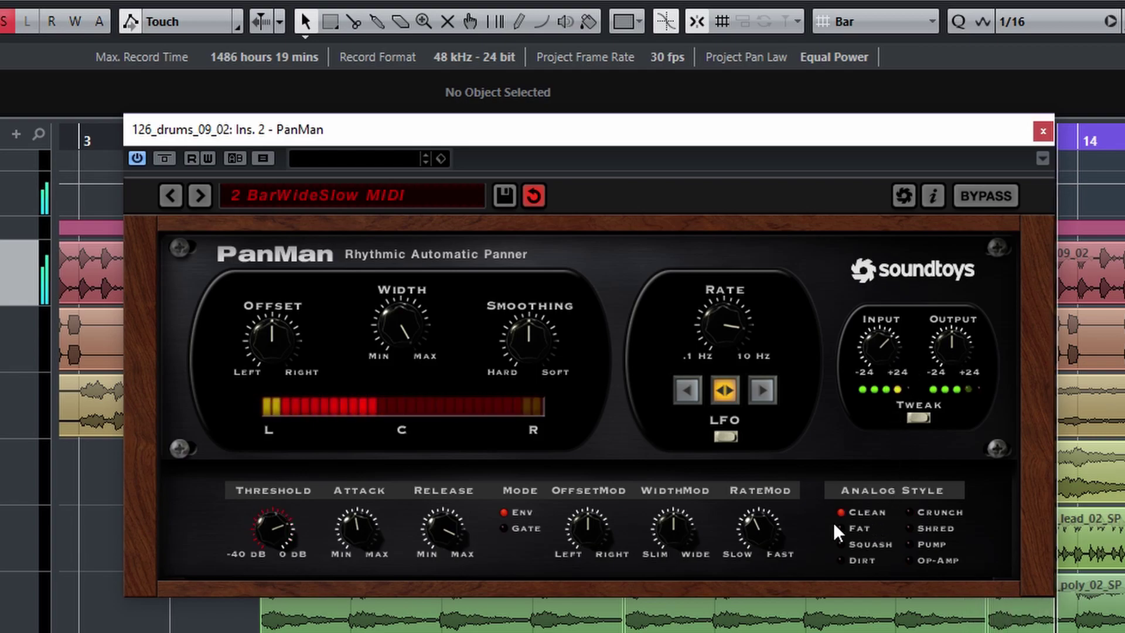
Turn off the solo state and load the Pacing the Floor preset from the Rhythmic Pans category
{"action": "left_click", "coordinate": [8, 21]}
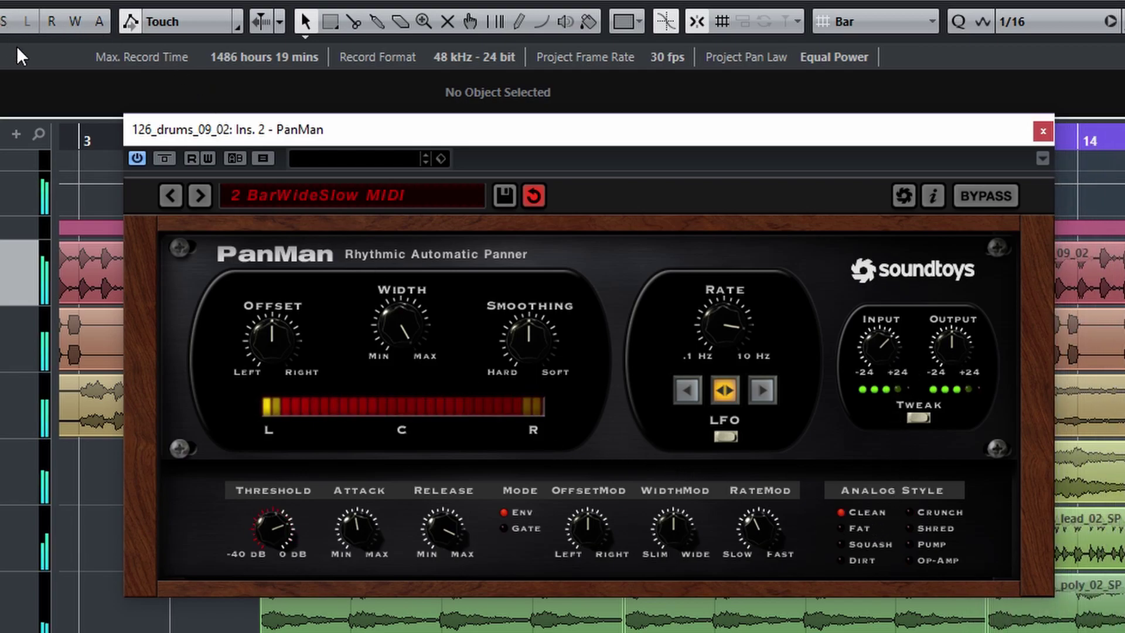
{"action": "left_click", "coordinate": [332, 193]}
{"action": "mouse_move", "coordinate": [337, 255]}
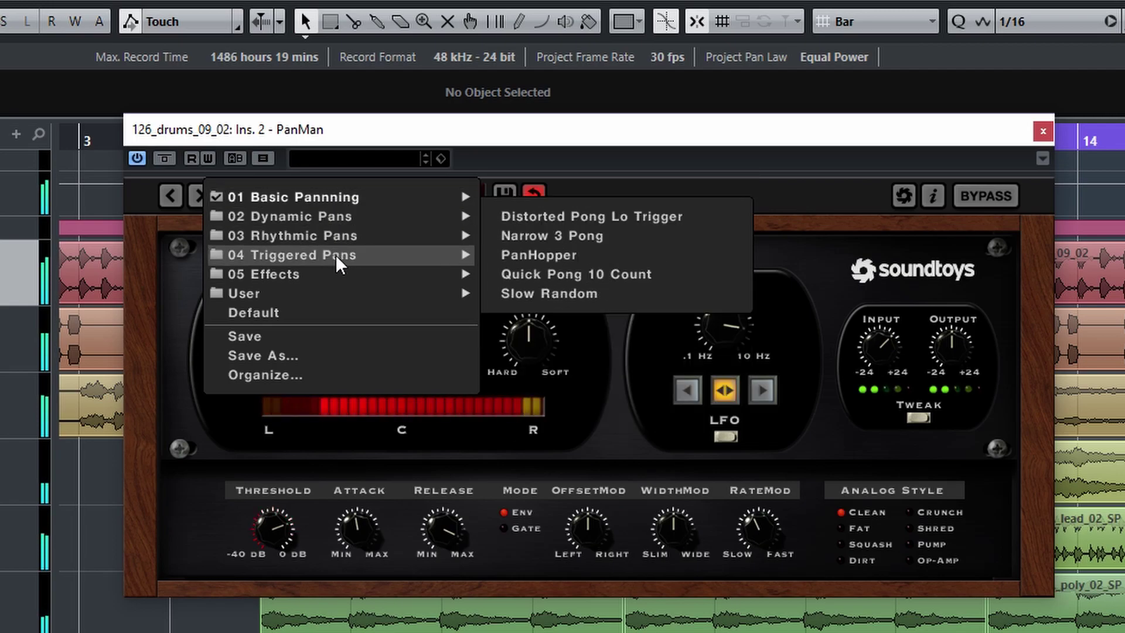
{"action": "mouse_move", "coordinate": [373, 236]}
{"action": "left_click", "coordinate": [580, 293]}
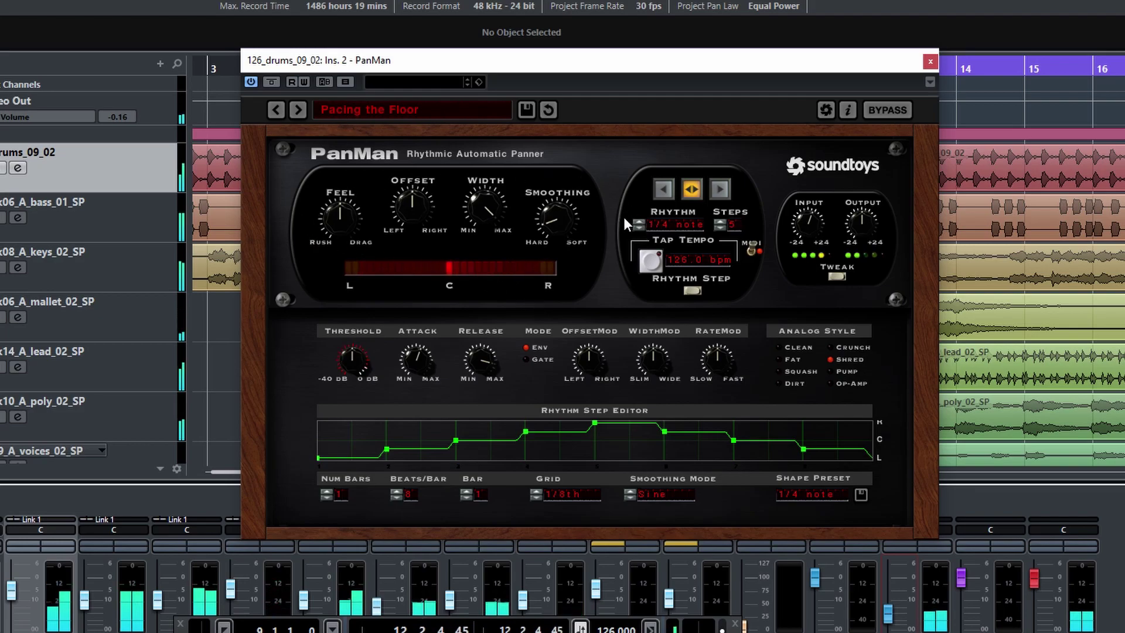
Shift the Feel setting between Drag and Rush, and return it to its centre position
{"action": "mouse_move", "coordinate": [343, 208]}
{"action": "left_mouse_down"}
{"action": "mouse_move", "coordinate": [338, 236]}
{"action": "mouse_move", "coordinate": [351, 181]}
{"action": "mouse_move", "coordinate": [339, 257]}
{"action": "mouse_move", "coordinate": [351, 202]}
{"action": "left_mouse_up"}
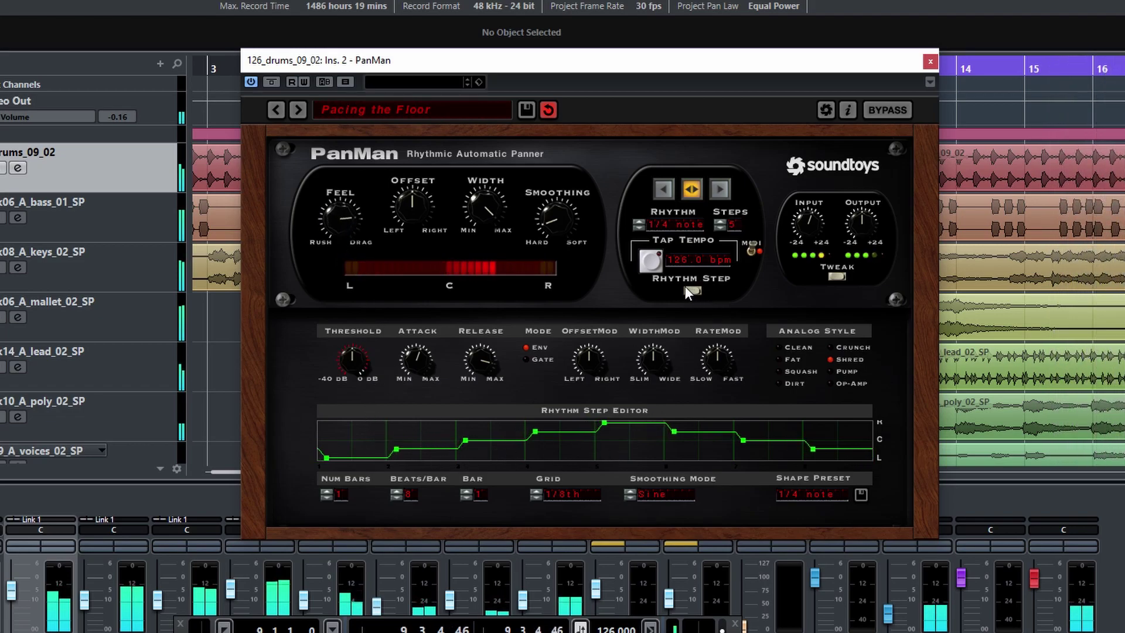
{"action": "left_click_drag", "start_coordinate": [337, 212], "coordinate": [324, 261]}
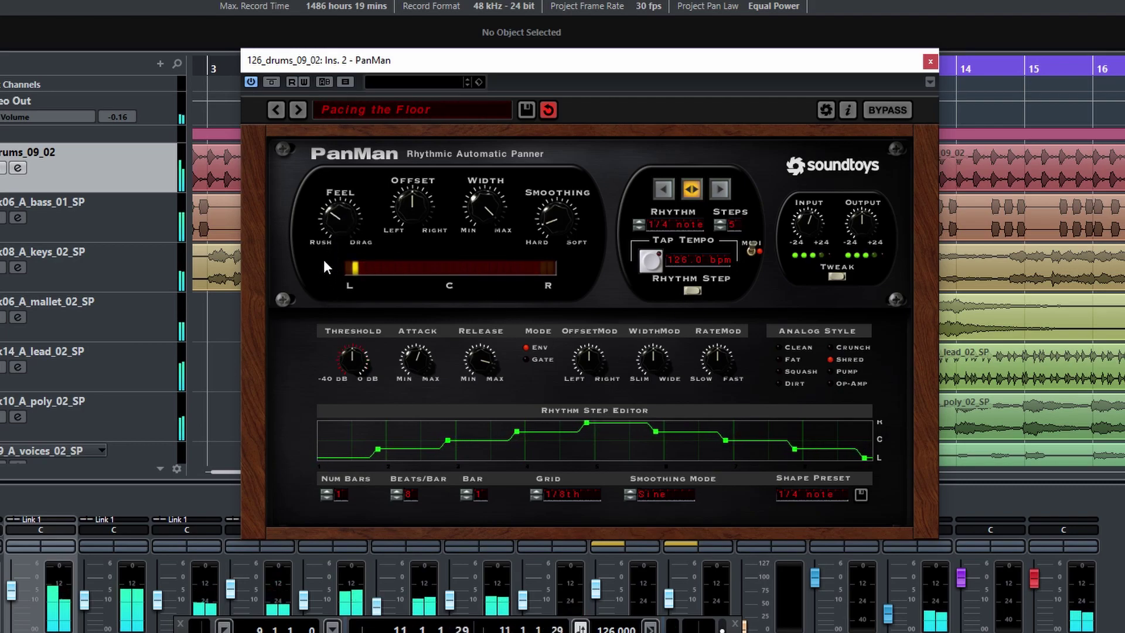
{"action": "left_click", "coordinate": [836, 277]}
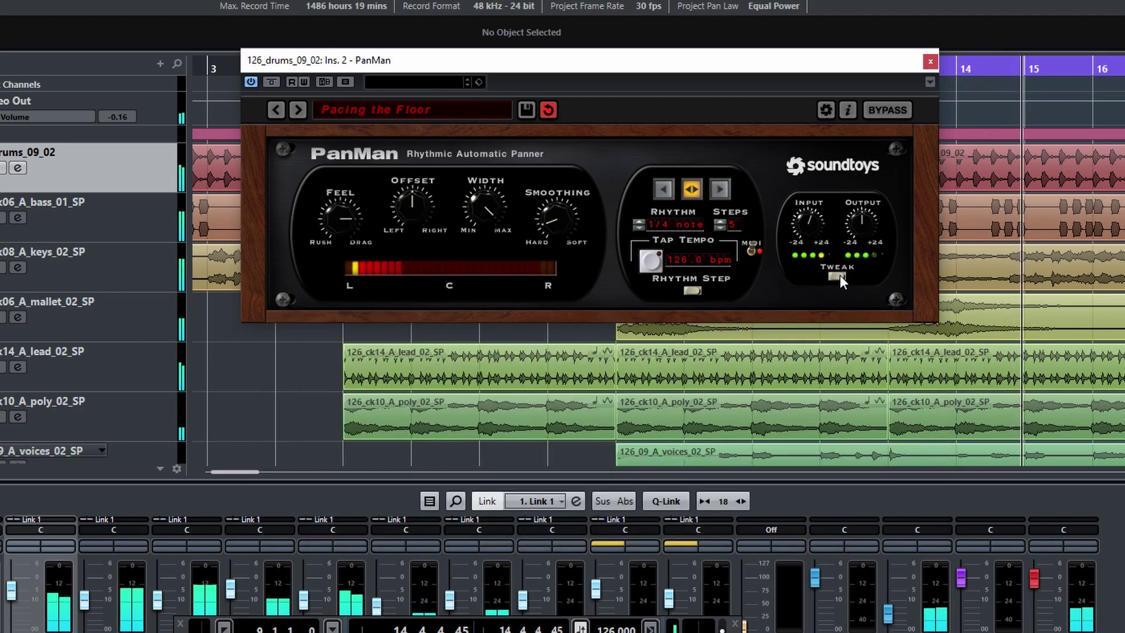
{"action": "left_click", "coordinate": [838, 276]}
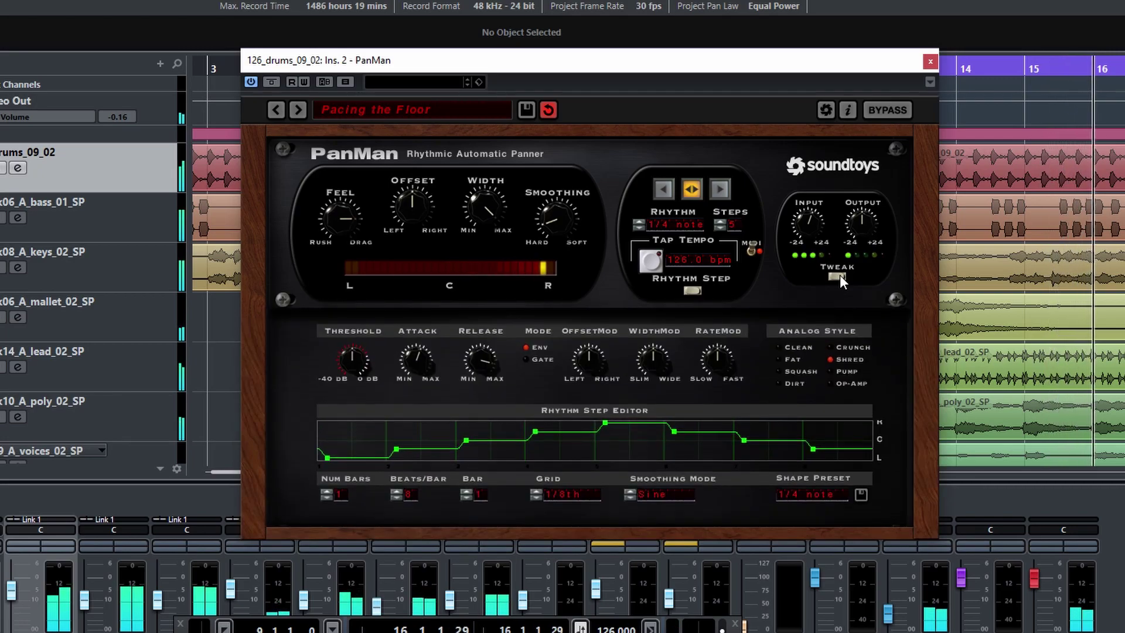
{"action": "left_click_drag", "start_coordinate": [339, 243], "coordinate": [344, 309]}
{"action": "left_click_drag", "start_coordinate": [347, 213], "coordinate": [354, 240]}
{"action": "left_click_drag", "start_coordinate": [353, 294], "coordinate": [353, 300]}
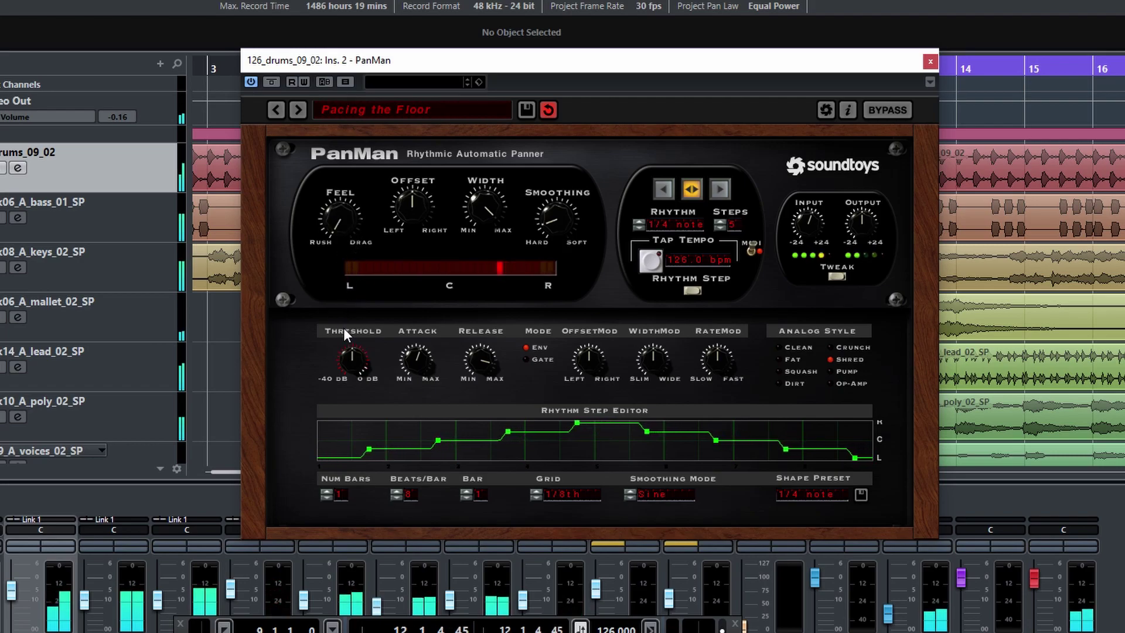
{"action": "mouse_move", "coordinate": [326, 295]}
{"action": "left_mouse_down"}
{"action": "mouse_move", "coordinate": [329, 310]}
{"action": "mouse_move", "coordinate": [326, 216]}
{"action": "mouse_move", "coordinate": [322, 276]}
{"action": "left_mouse_up"}
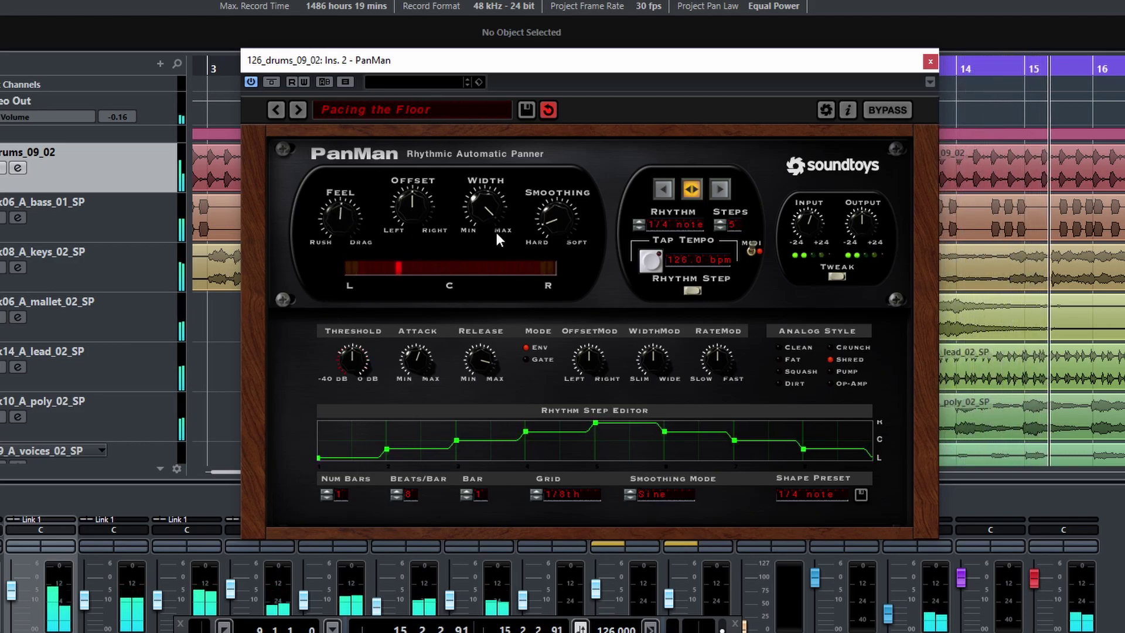
Switch the panning mode to LFO to try the Offset control, and return the mode to Rhythm Step
{"action": "left_click", "coordinate": [700, 290]}
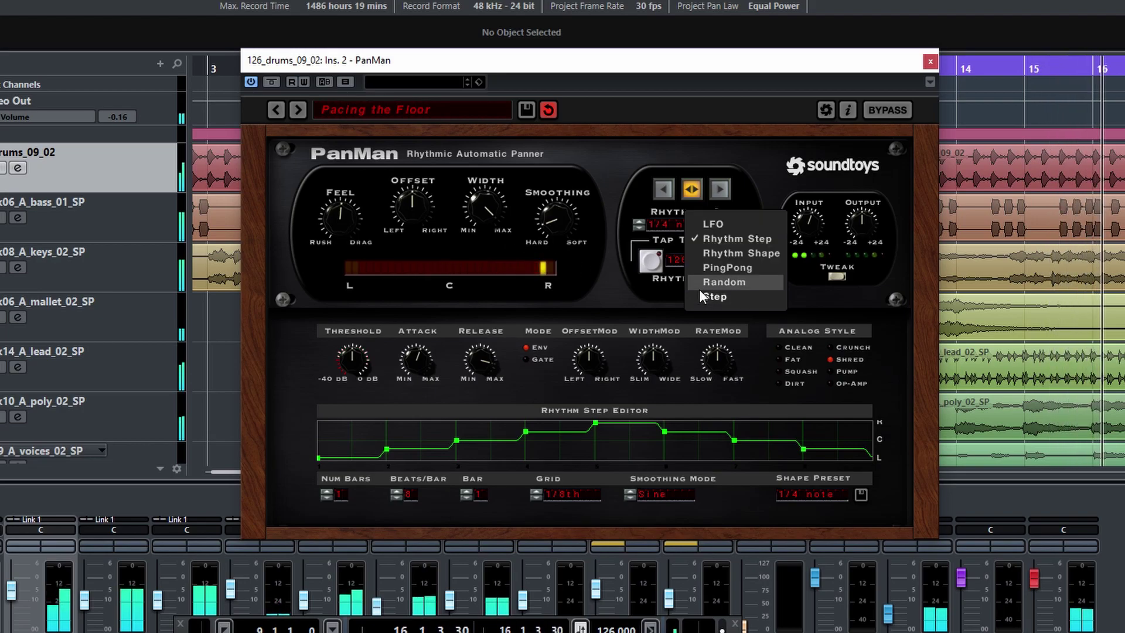
{"action": "left_click", "coordinate": [716, 224]}
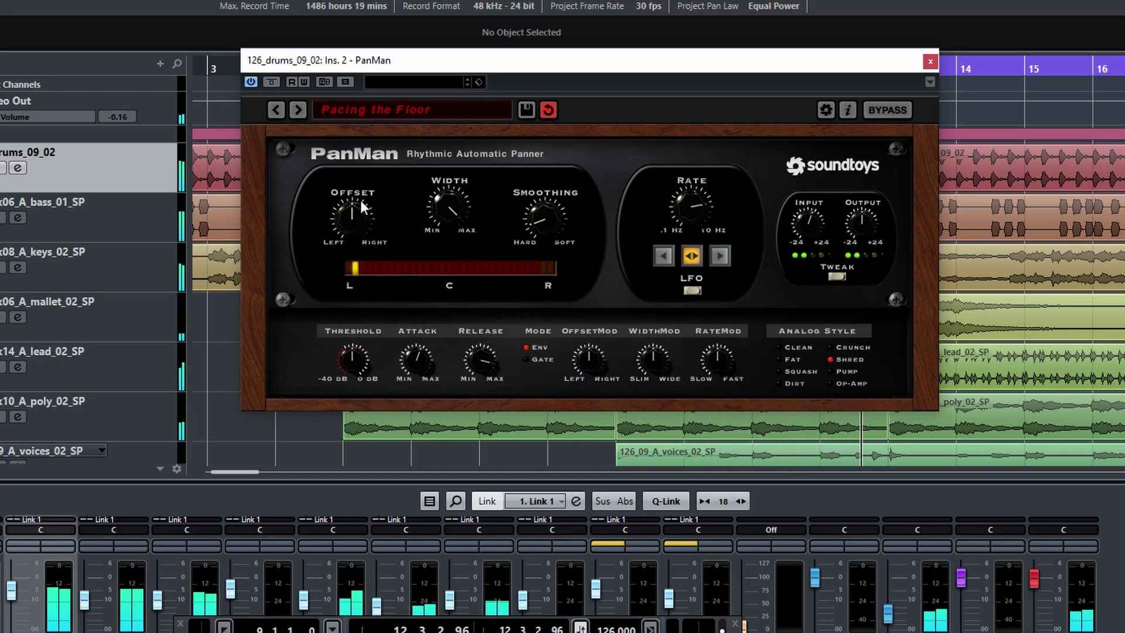
{"action": "mouse_move", "coordinate": [353, 213]}
{"action": "left_mouse_down"}
{"action": "mouse_move", "coordinate": [350, 254]}
{"action": "mouse_move", "coordinate": [357, 182]}
{"action": "mouse_move", "coordinate": [347, 214]}
{"action": "left_mouse_up"}
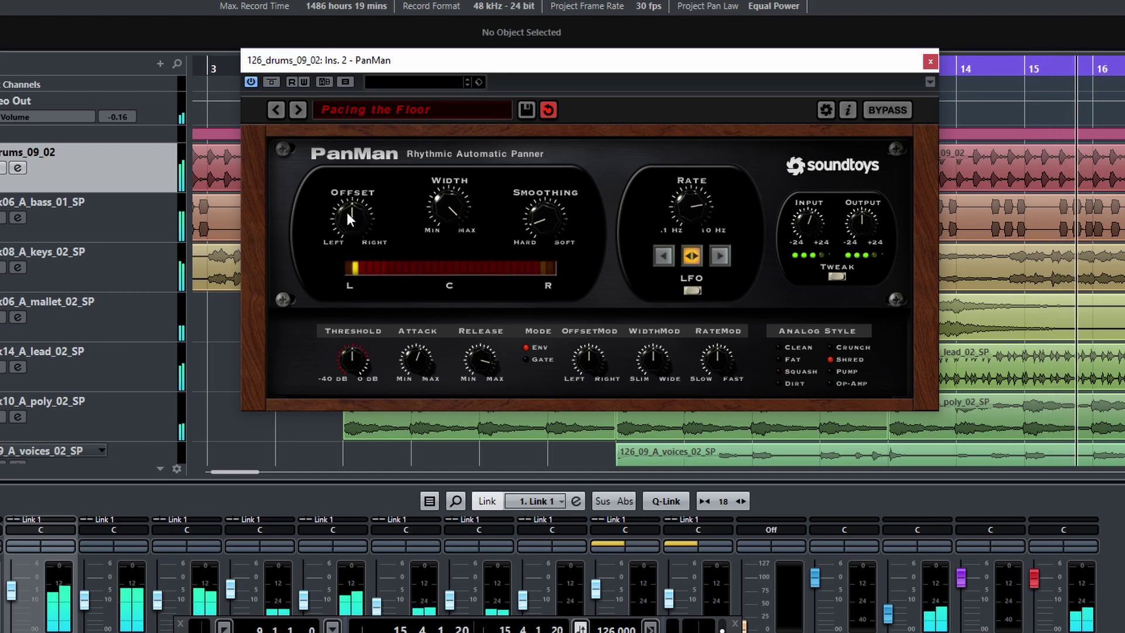
{"action": "left_click", "coordinate": [693, 287]}
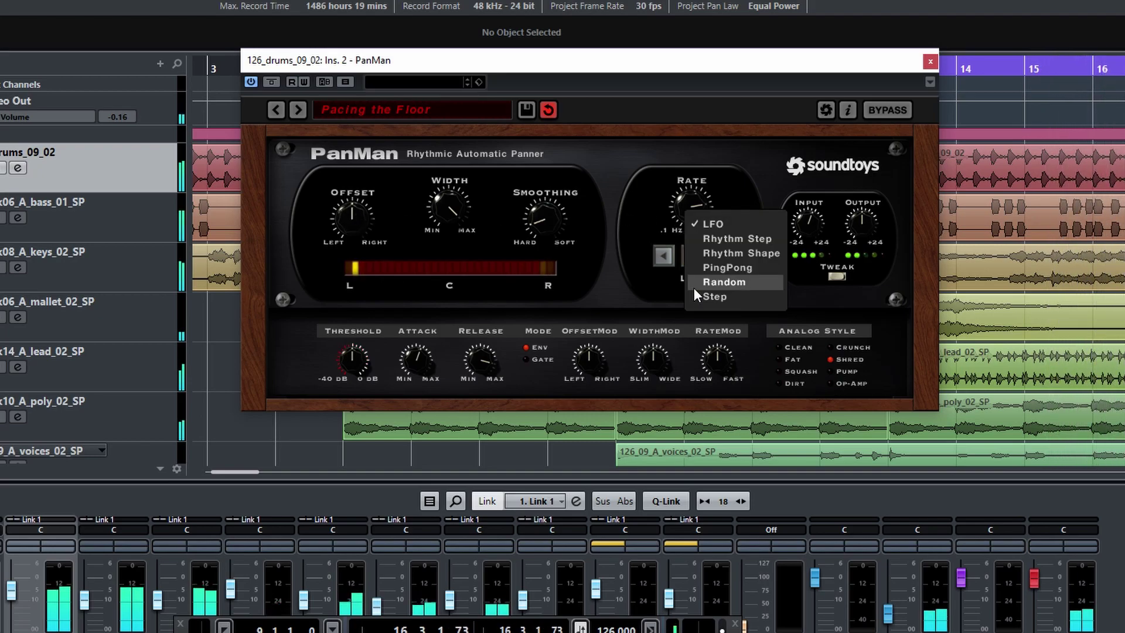
{"action": "left_click", "coordinate": [726, 238]}
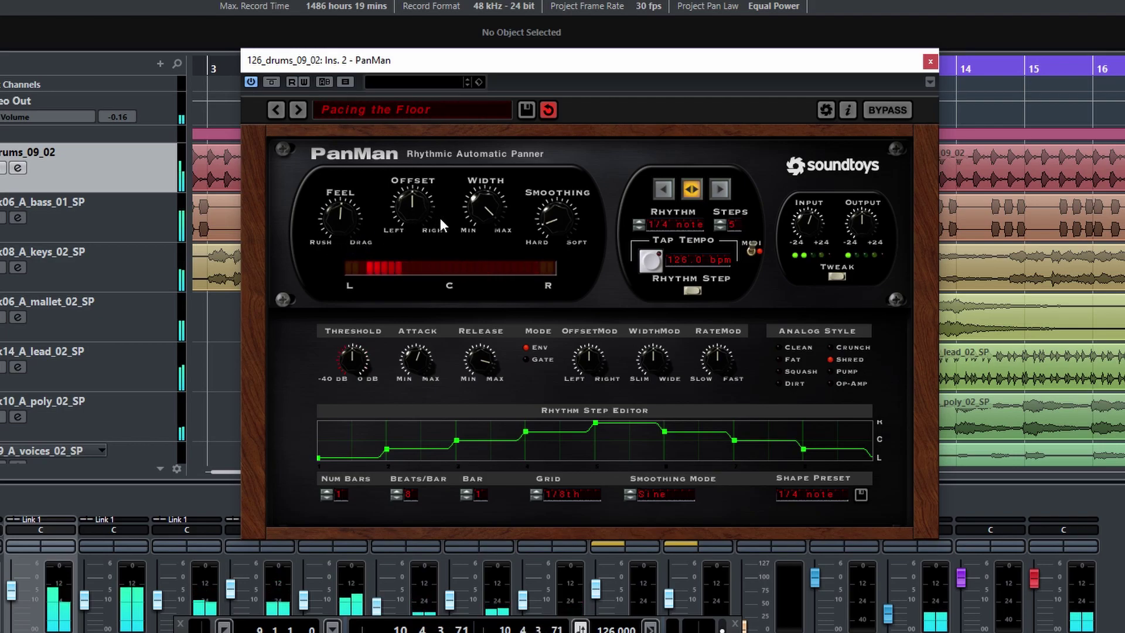
Narrow the Width to slightly above its midpoint and switch the panning mode to PingPong
{"action": "mouse_move", "coordinate": [489, 210]}
{"action": "left_mouse_down"}
{"action": "mouse_move", "coordinate": [515, 210]}
{"action": "mouse_move", "coordinate": [494, 219]}
{"action": "left_mouse_up"}
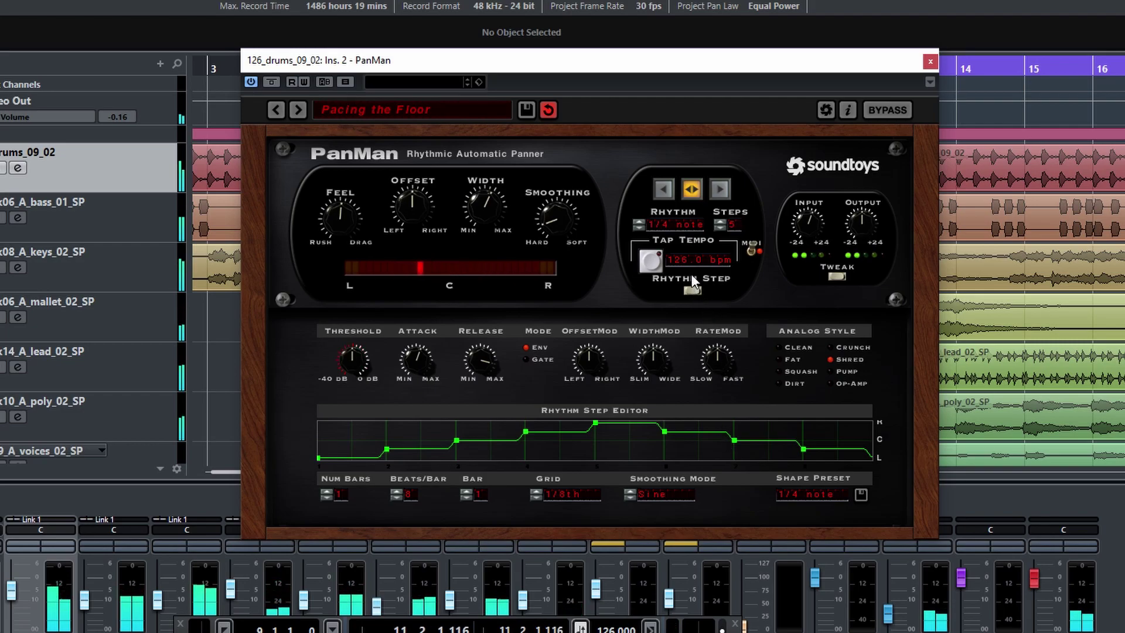
{"action": "left_click", "coordinate": [692, 291]}
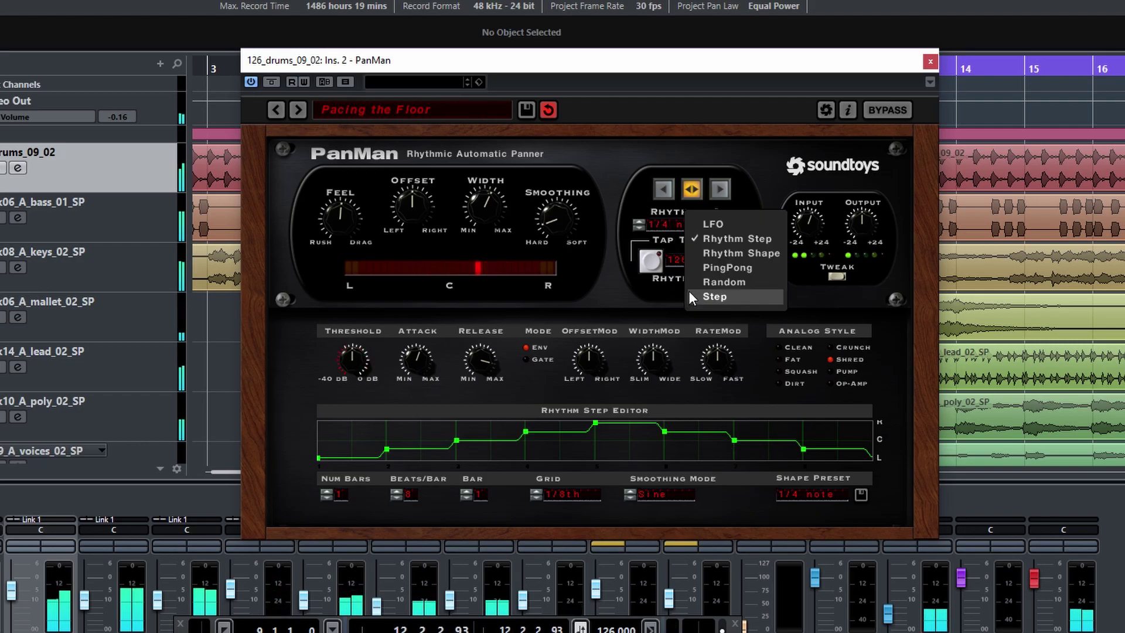
{"action": "left_click", "coordinate": [755, 268]}
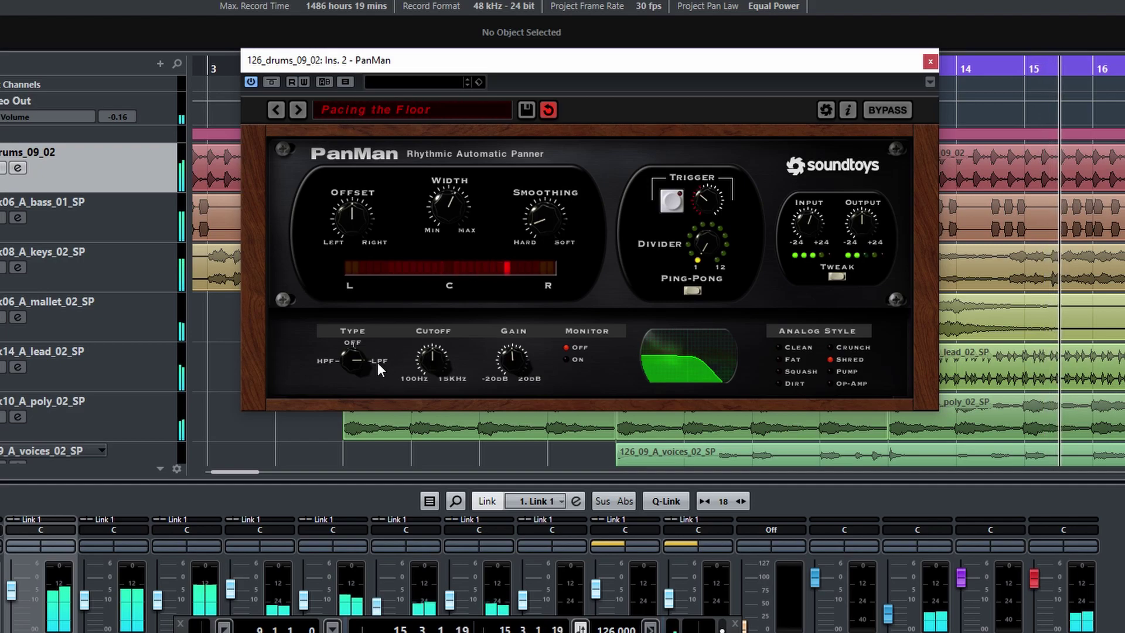
Set the Ping-Pong filter to HPF with a higher Gain, and change the analog style through Dirt and Pump to Clean
{"action": "left_click_drag", "start_coordinate": [351, 360], "coordinate": [347, 507]}
{"action": "left_click_drag", "start_coordinate": [520, 354], "coordinate": [546, 356]}
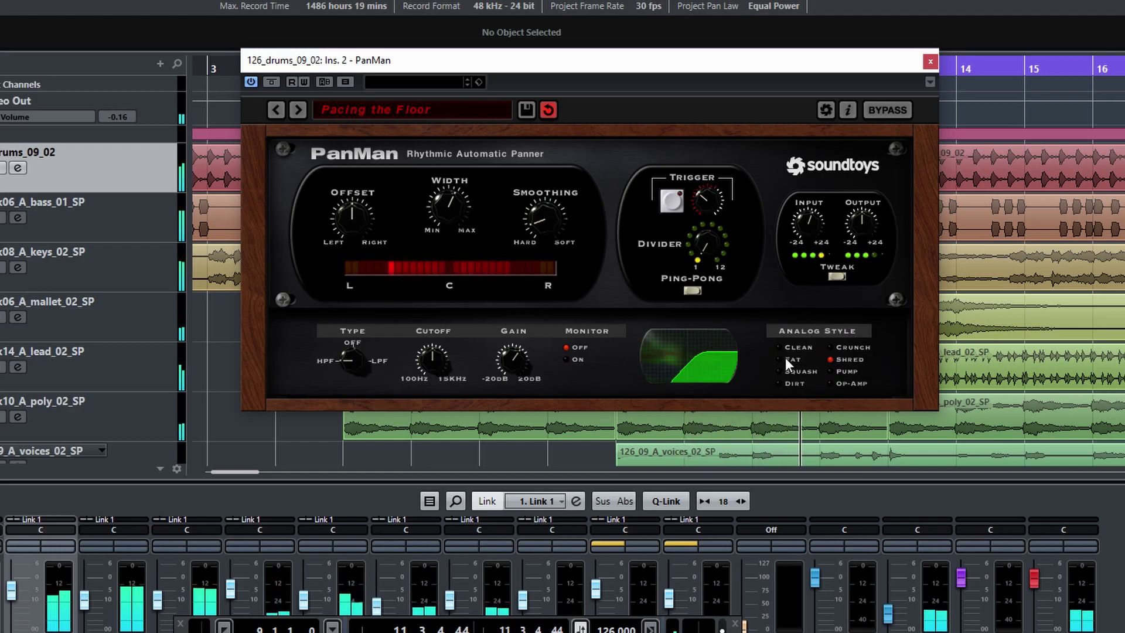
{"action": "left_click", "coordinate": [779, 383]}
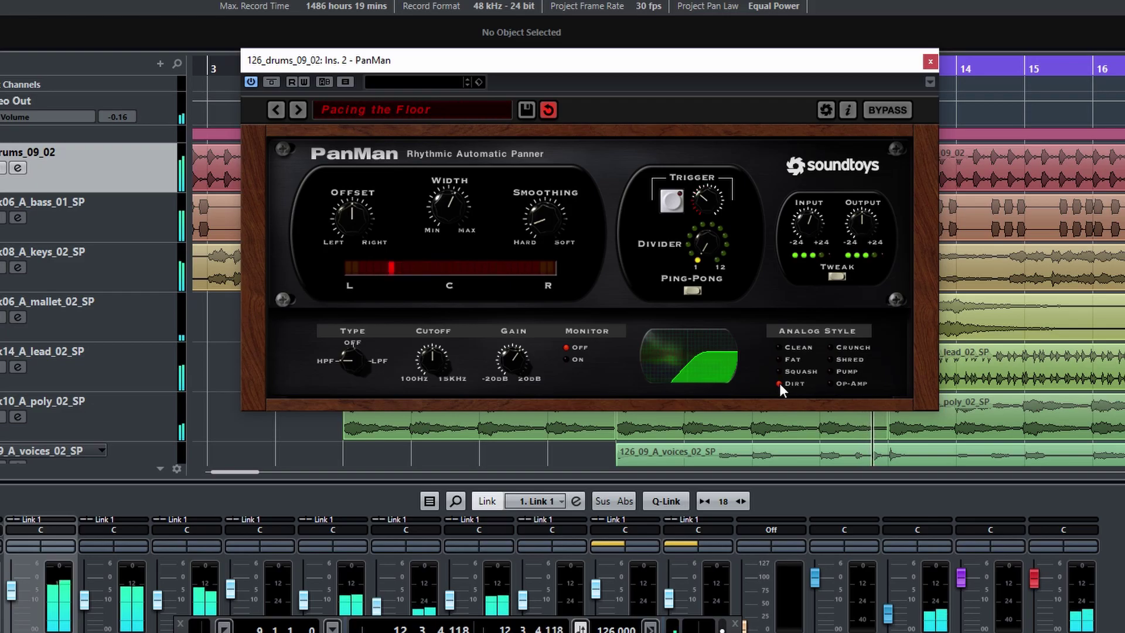
{"action": "left_click", "coordinate": [846, 373]}
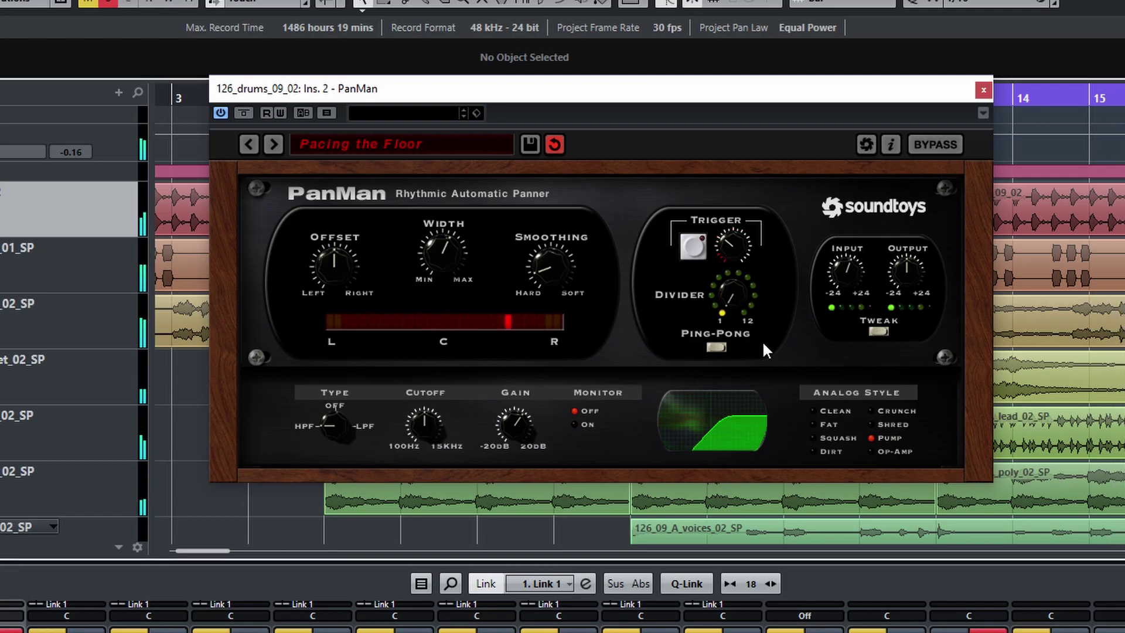
{"action": "left_click", "coordinate": [814, 411]}
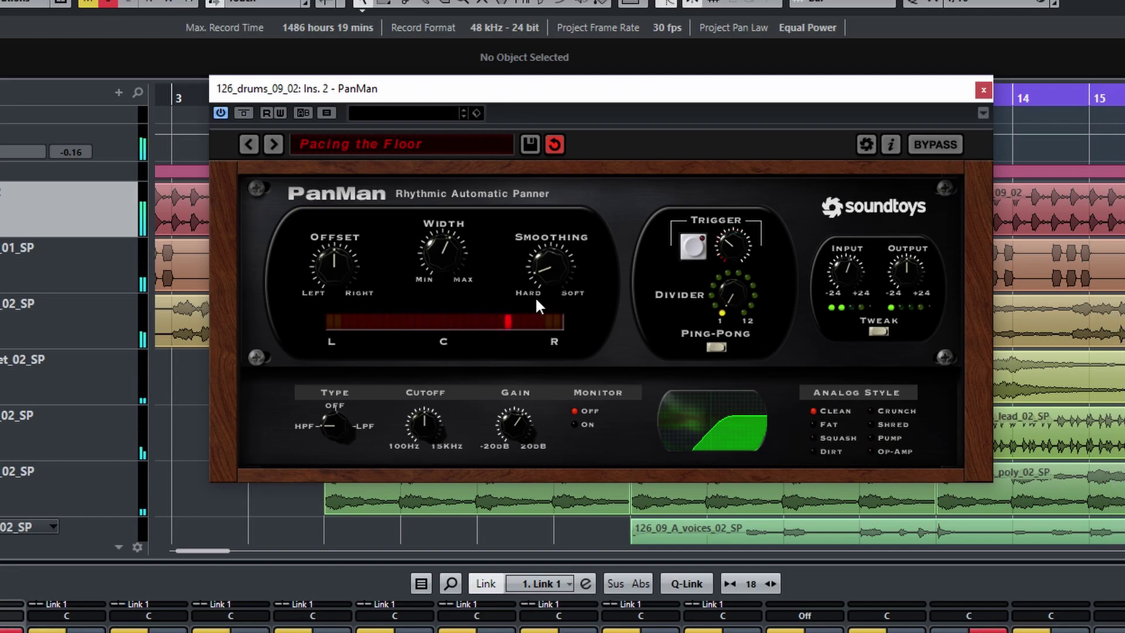
Load the Slow Left Walker preset and switch its panning mode to Rhythm Shape
{"action": "left_click", "coordinate": [390, 144]}
{"action": "left_click", "coordinate": [606, 293]}
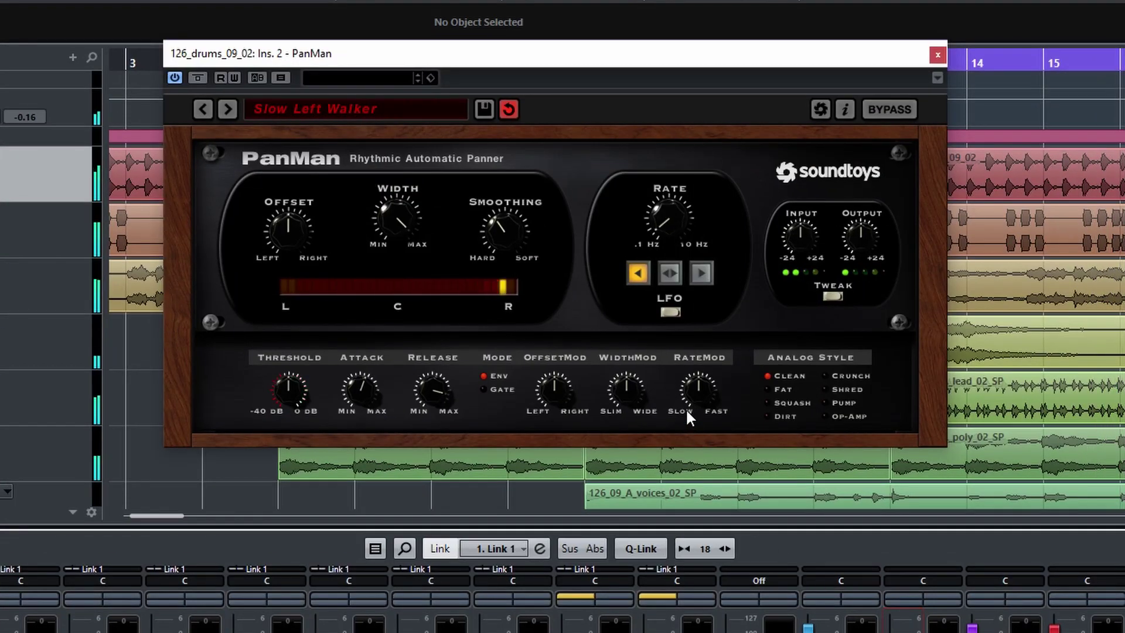
{"action": "left_click", "coordinate": [670, 311]}
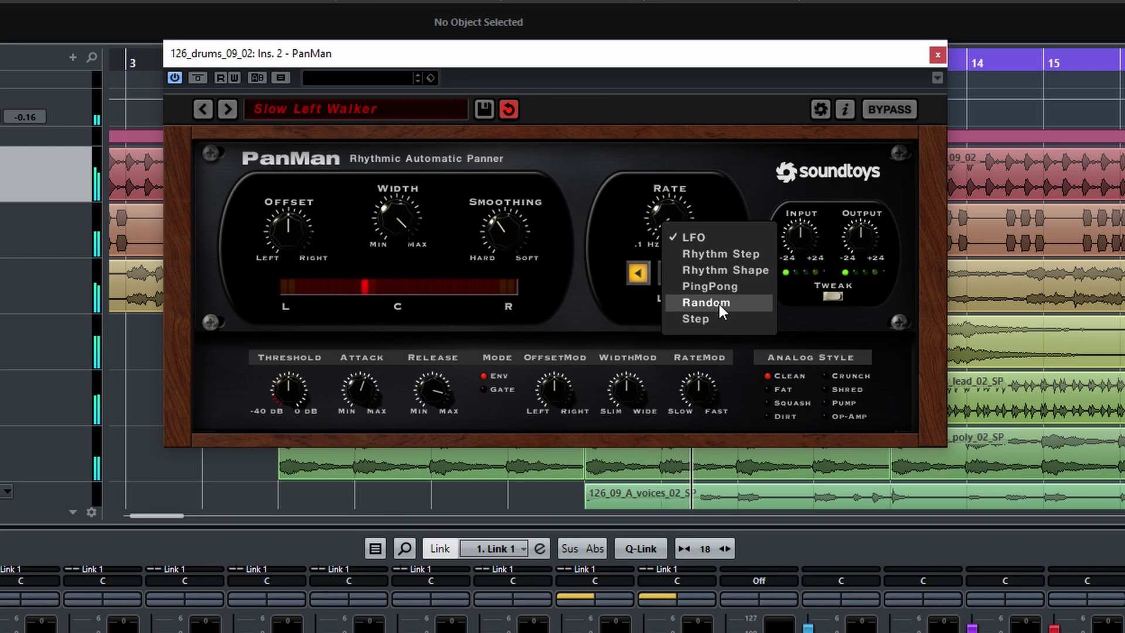
{"action": "left_click", "coordinate": [722, 269]}
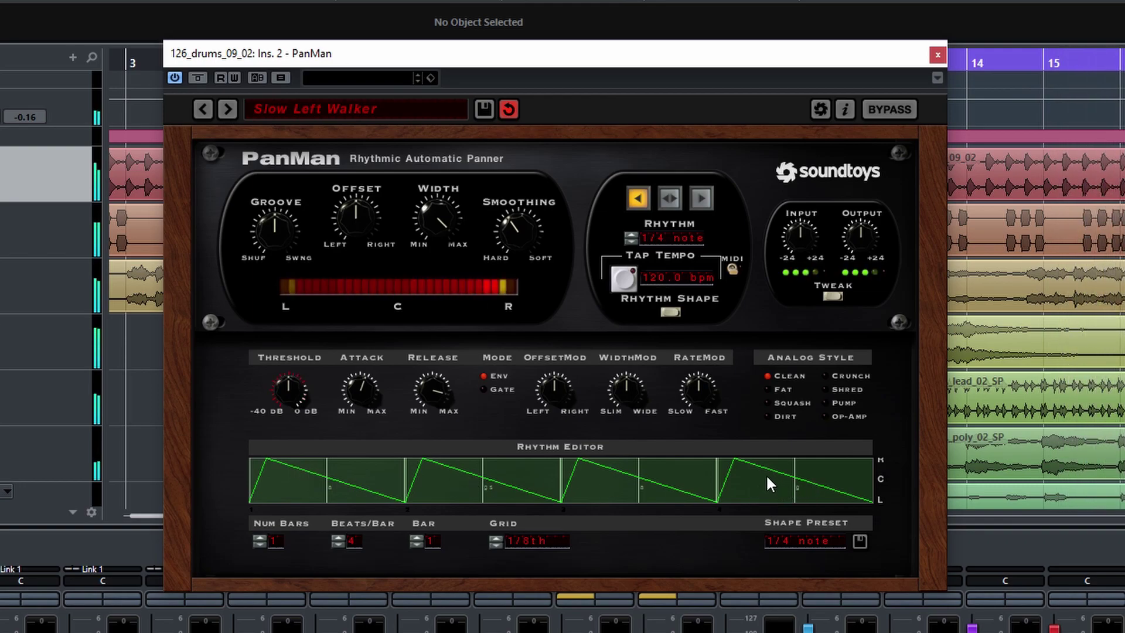
Lower the Threshold and Attack settings slightly below their midpoints
{"action": "scroll", "coordinate": [430, 390], "scroll_direction": "up", "scroll_amount": 3}
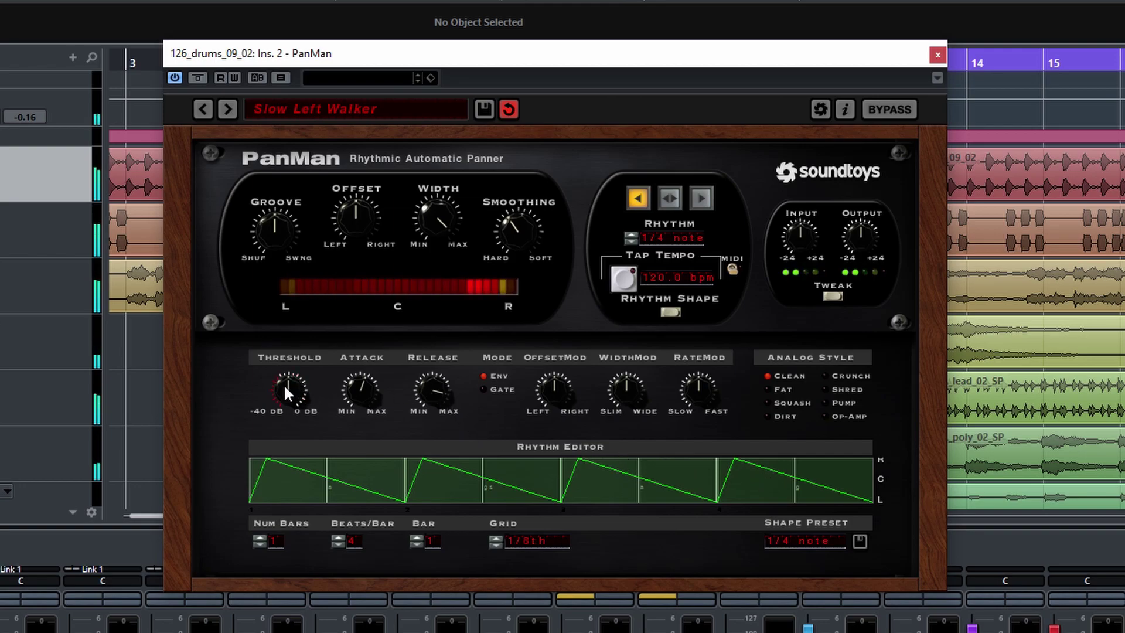
{"action": "scroll", "coordinate": [286, 386], "scroll_direction": "down", "scroll_amount": 3}
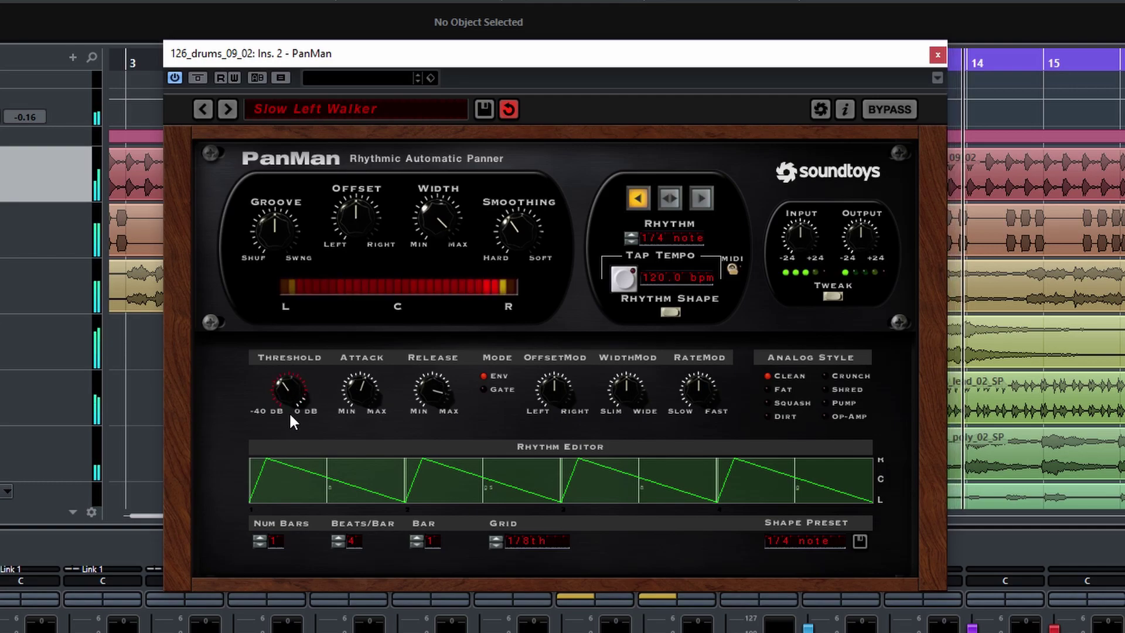
{"action": "scroll", "coordinate": [357, 389], "scroll_direction": "down", "scroll_amount": 3}
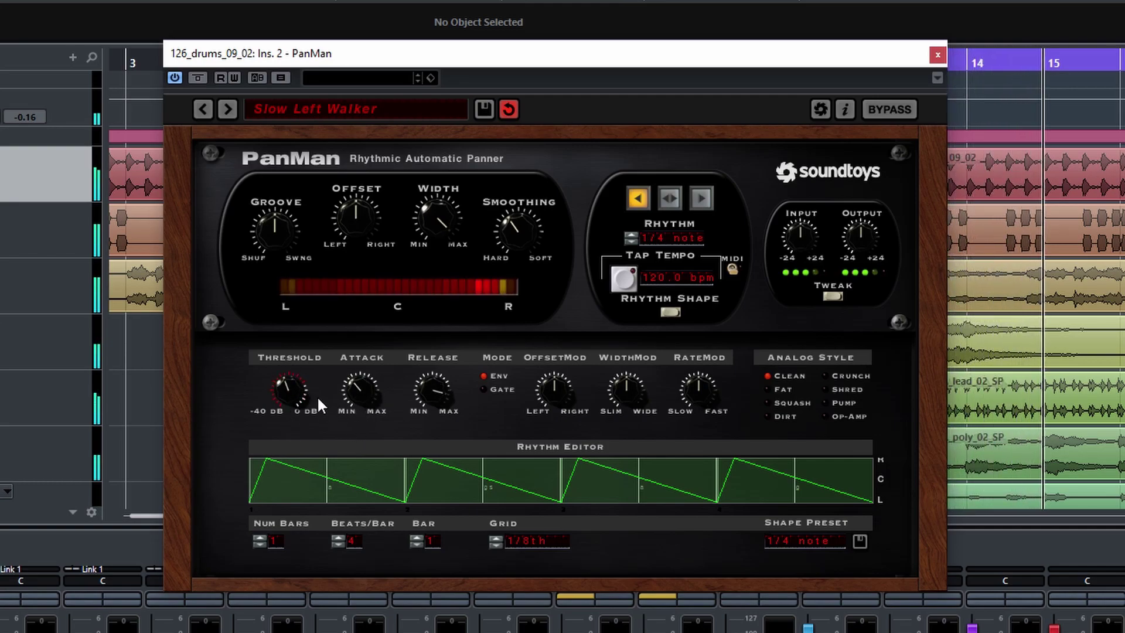
Set the Rhythm Editor to 3 beats per bar and hide the tweak section
{"action": "left_click", "coordinate": [338, 544]}
{"action": "left_click", "coordinate": [514, 490]}
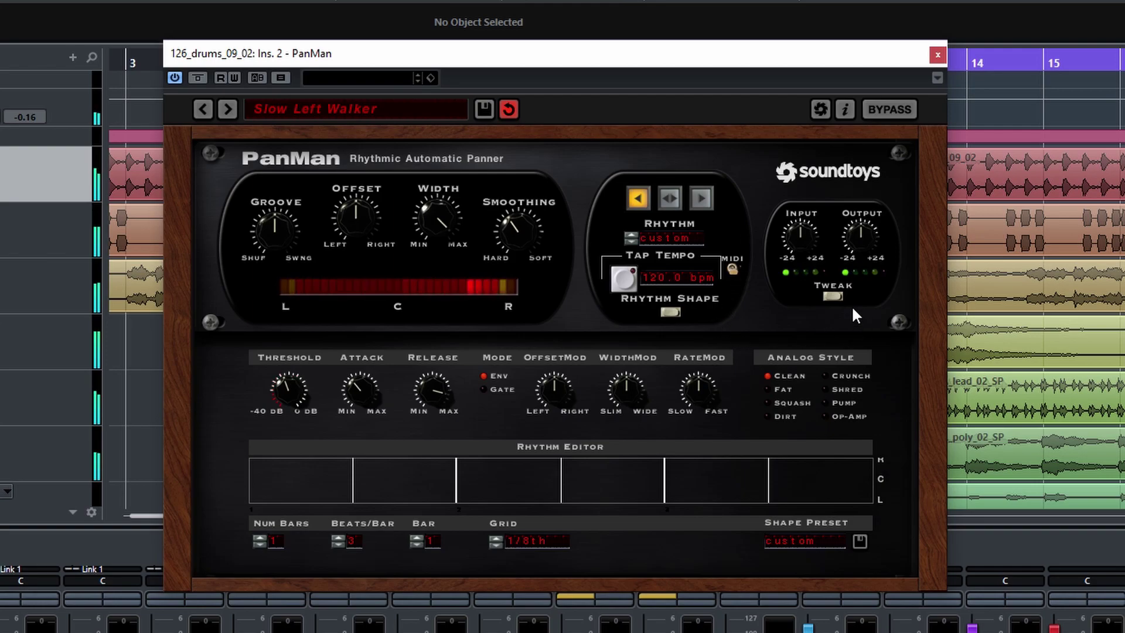
{"action": "left_click", "coordinate": [833, 296]}
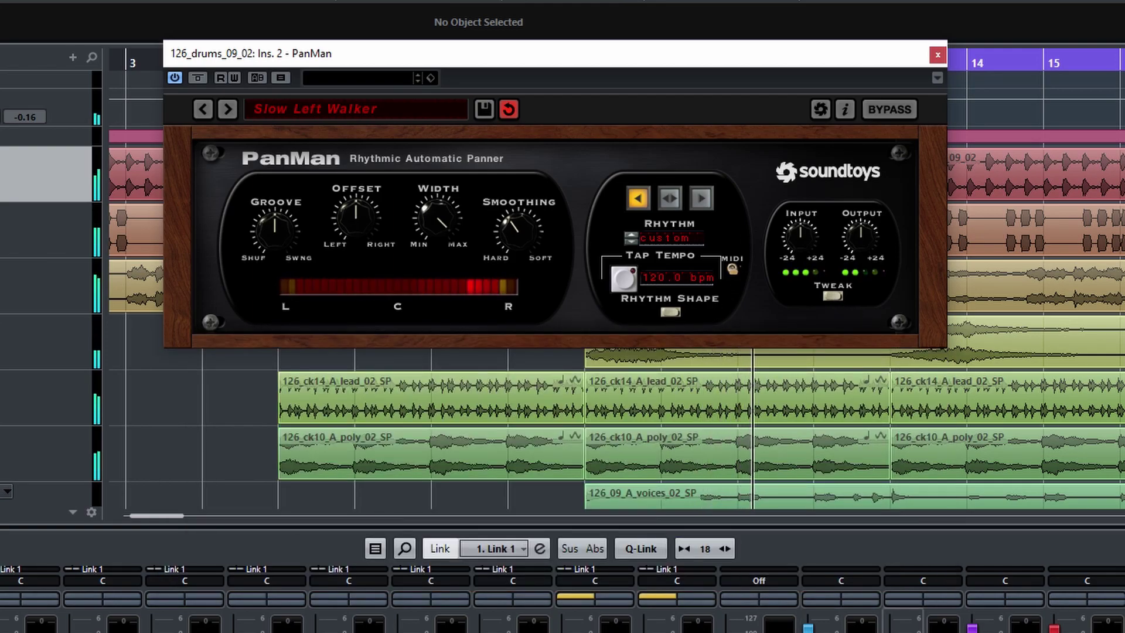